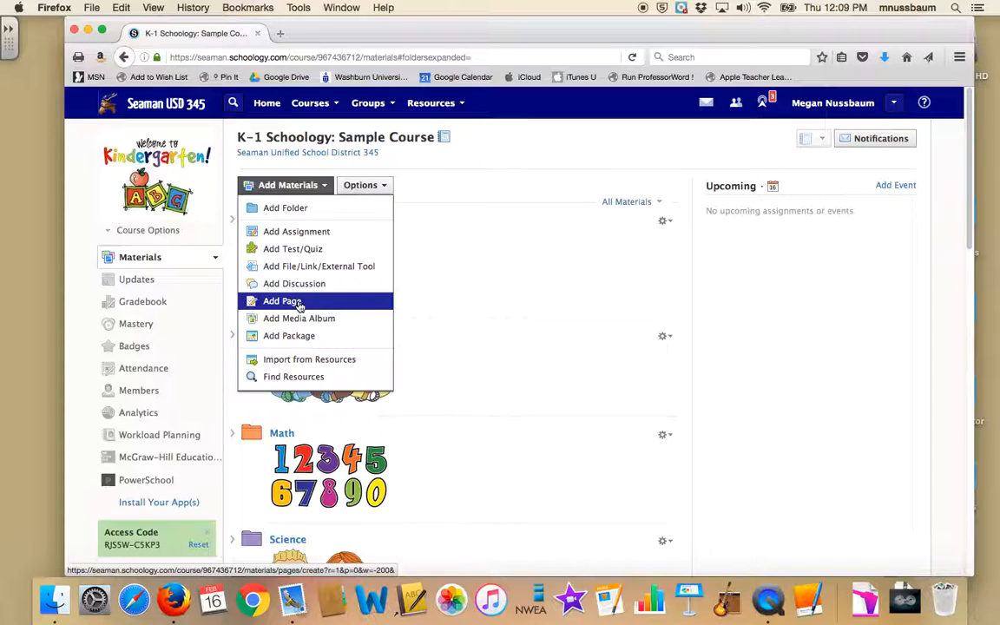
- Start a new page in the course materials and title it "Helpful Links"
click(300, 306)
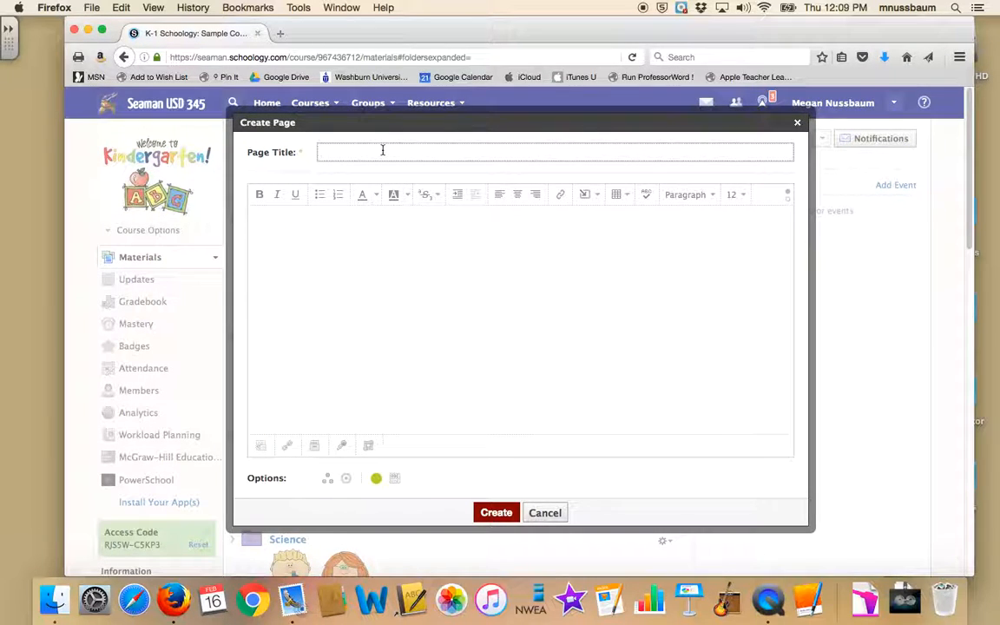
text(He)
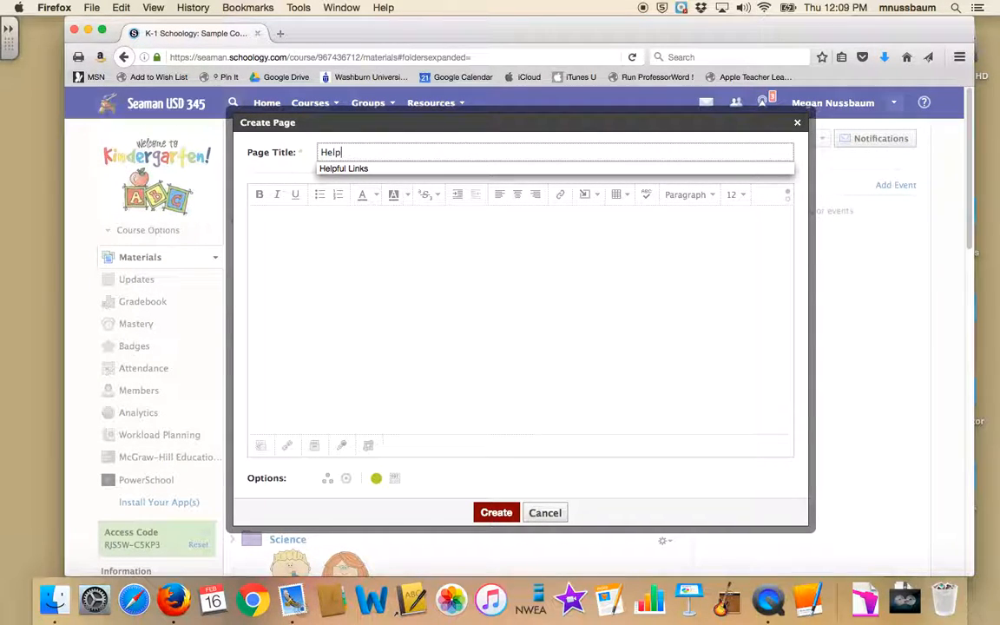
text(lp)
click(383, 169)
- Insert a 1 x 2 table, one column by two rows, in the page body
click(387, 266)
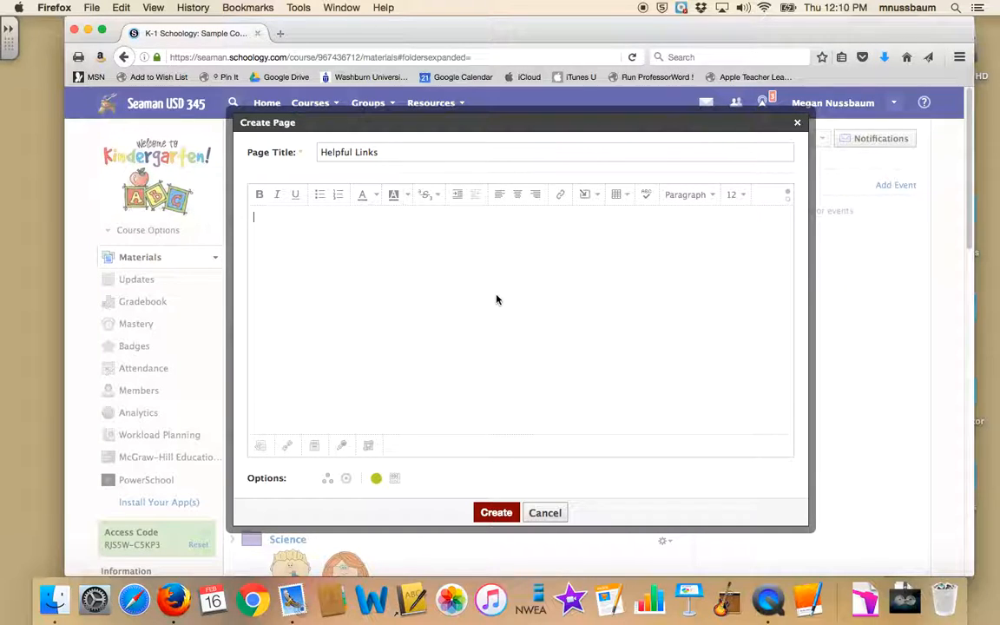
click(627, 196)
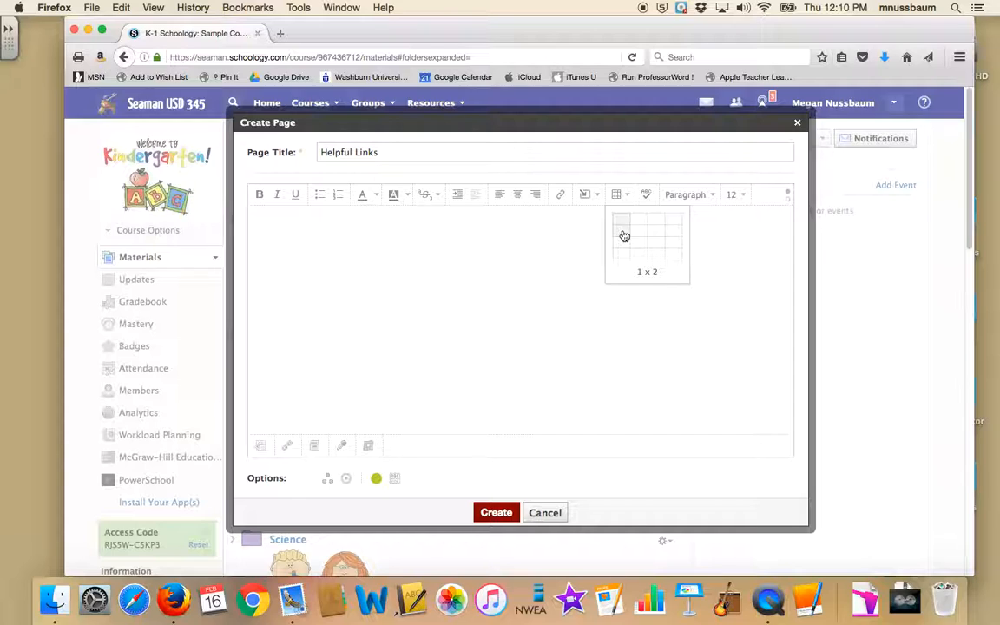
click(624, 236)
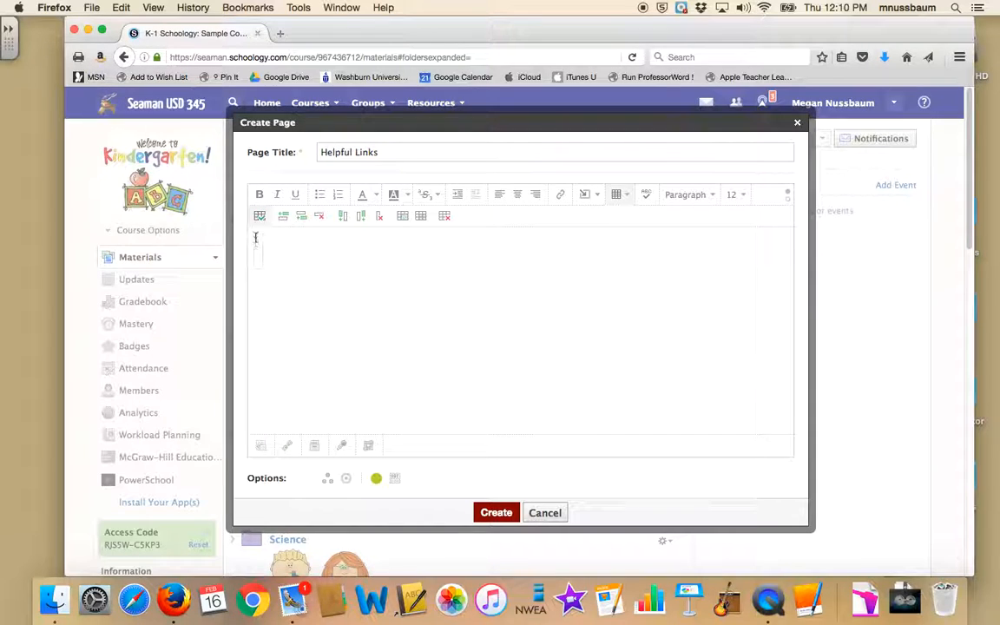
- Insert googlelogo_color_284x96dp.png from the Desktop into the table's upper cell and shrink it to about a third of its width
click(259, 242)
click(591, 198)
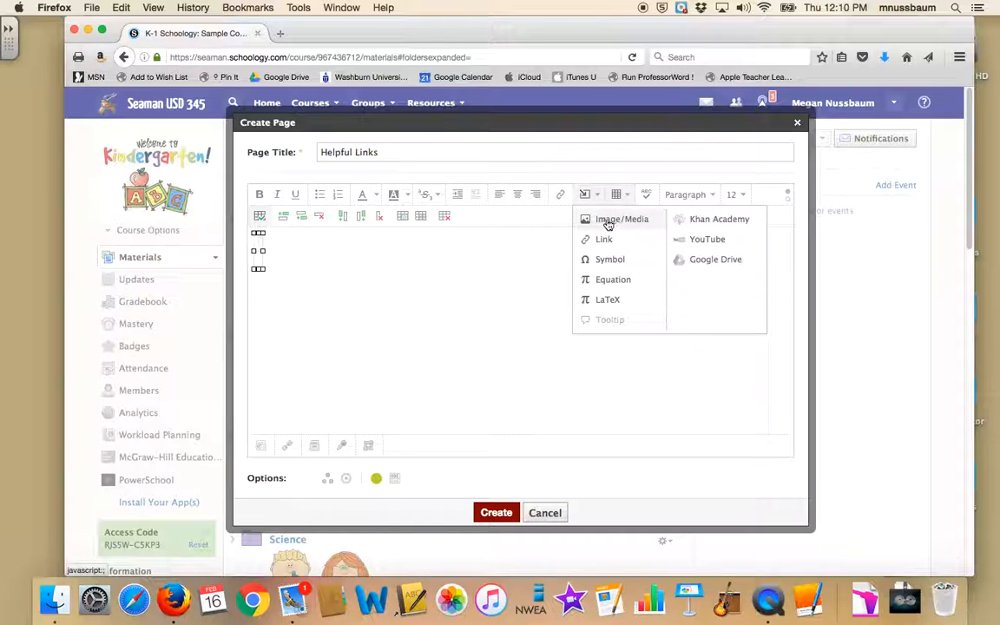
click(603, 221)
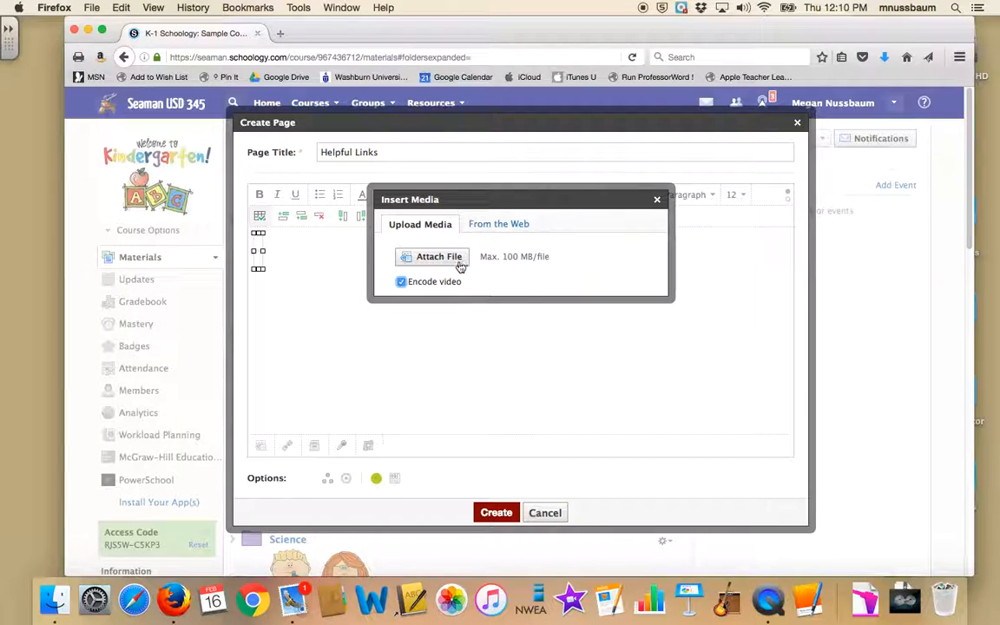
click(432, 258)
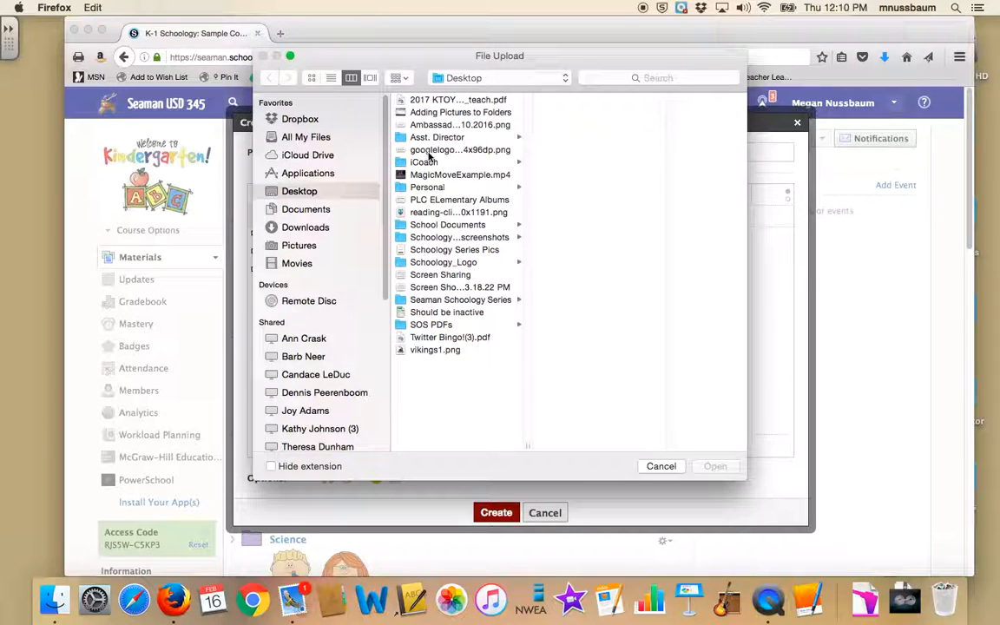
click(393, 149)
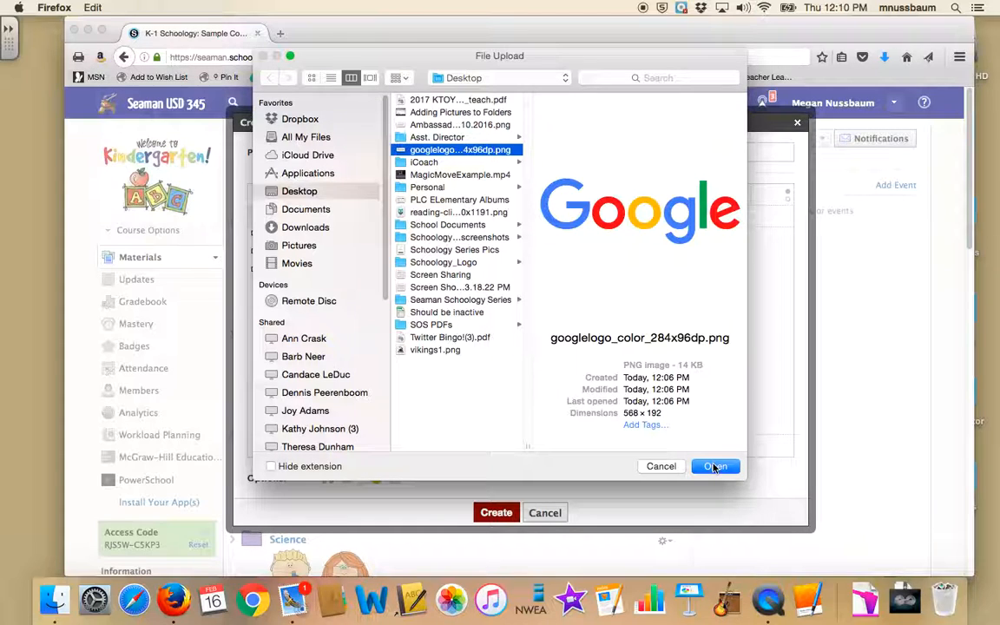
click(716, 466)
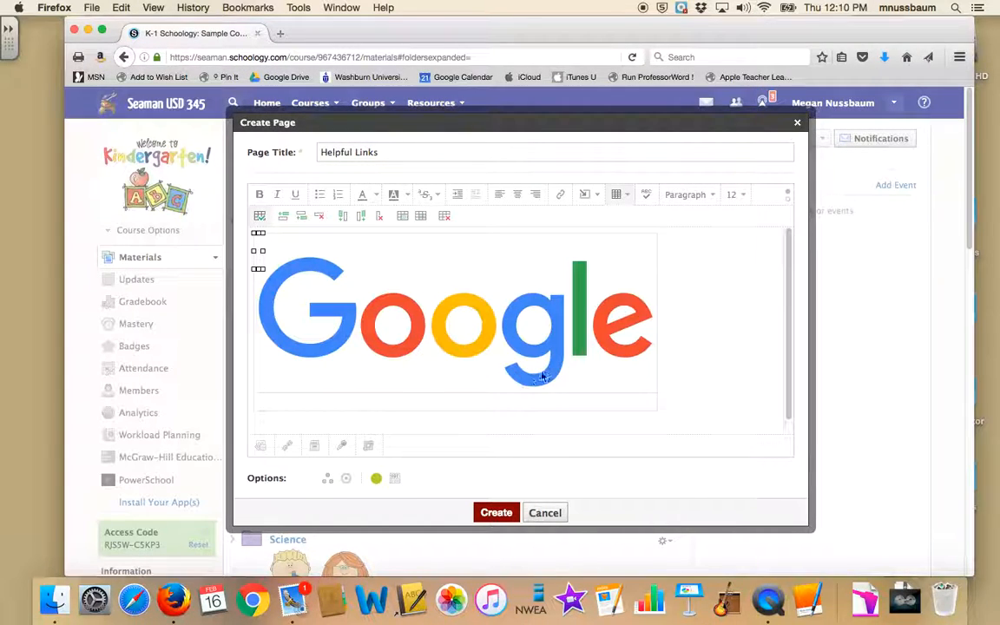
click(465, 319)
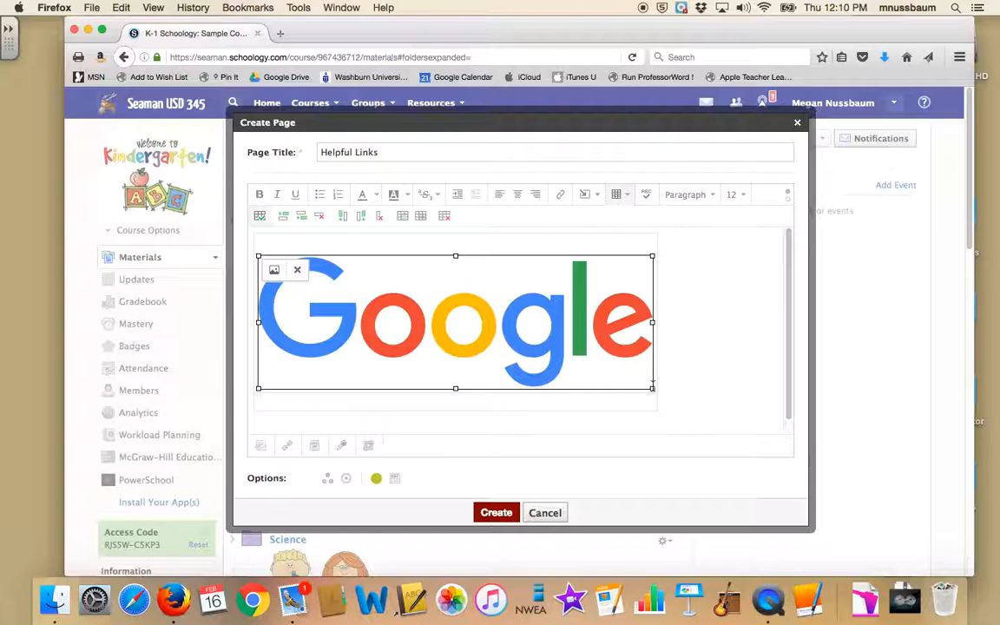
drag(652, 389, 387, 304)
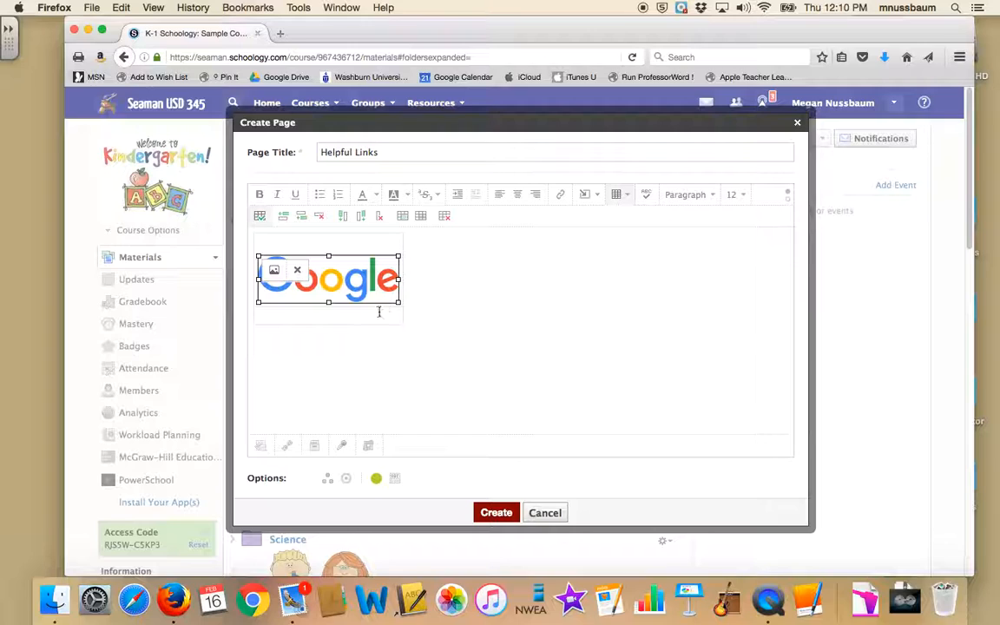
- Insert vikings1.png from the Desktop into the table's lower cell and shrink it to about half its size
click(368, 244)
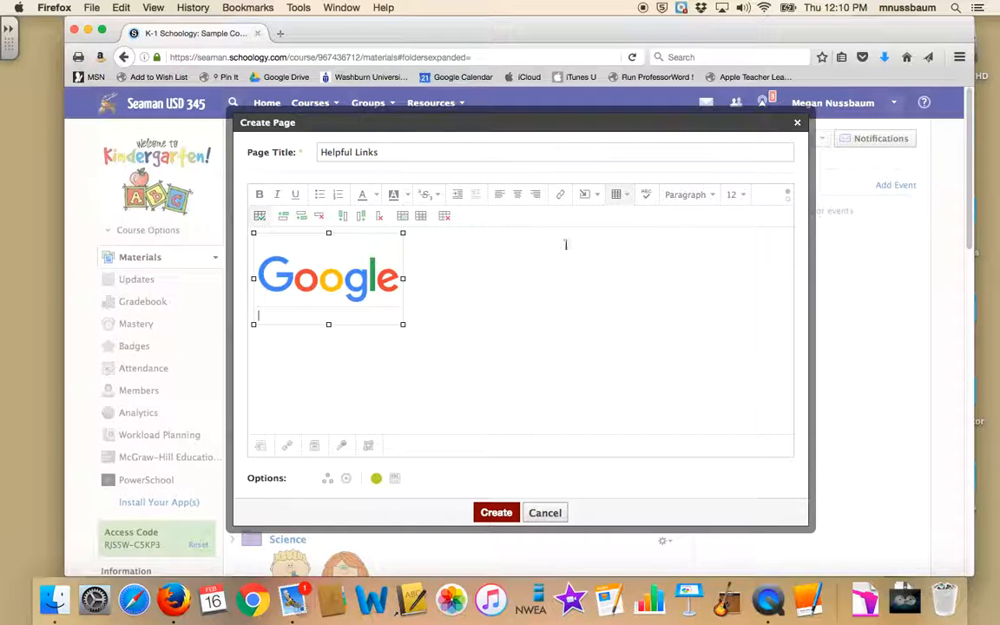
click(596, 197)
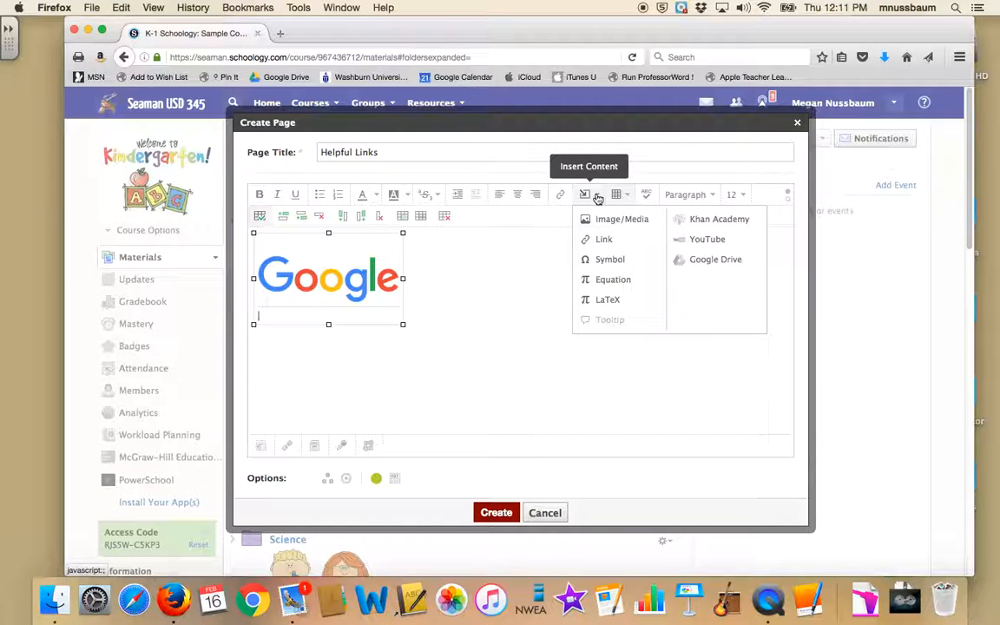
click(601, 222)
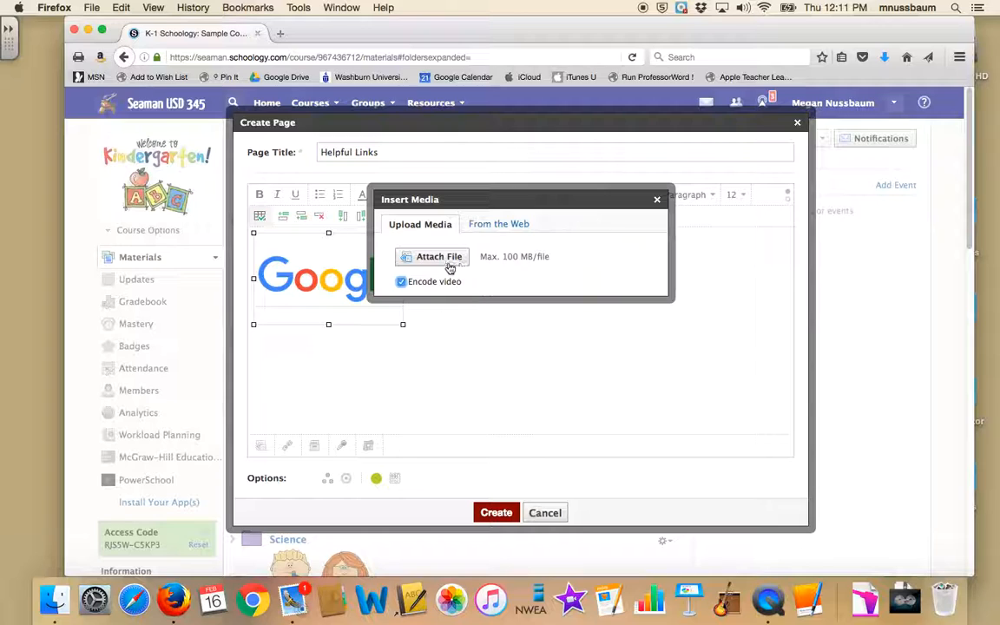
click(441, 258)
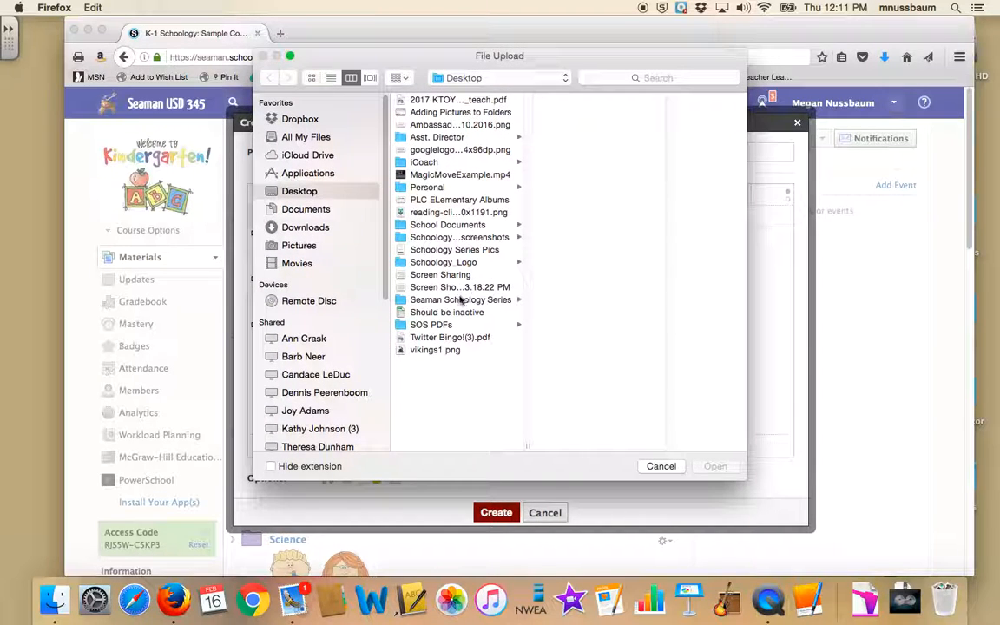
click(429, 350)
click(714, 467)
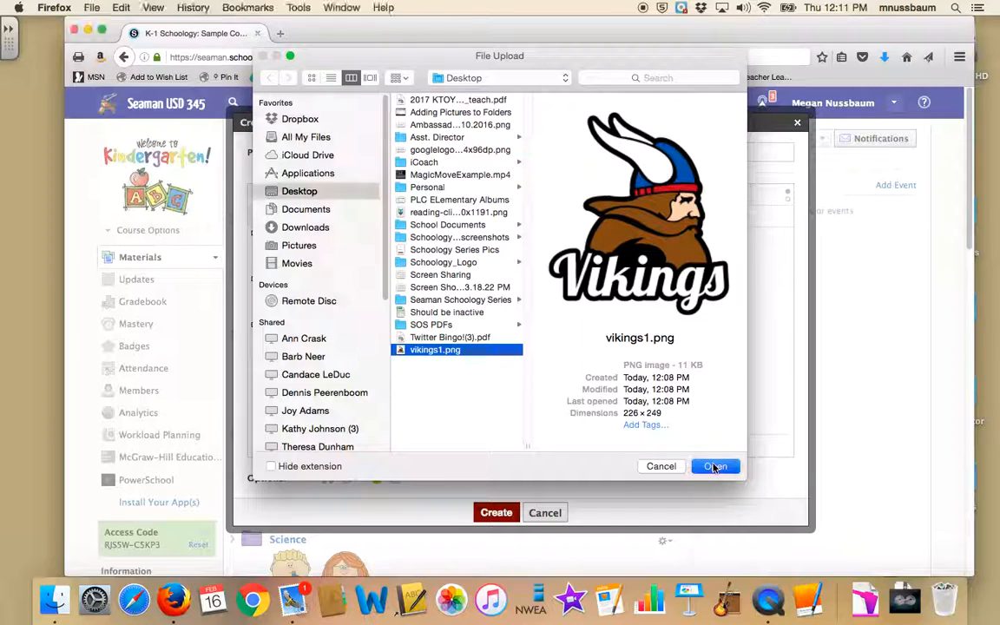
scroll(339, 351, down, 3)
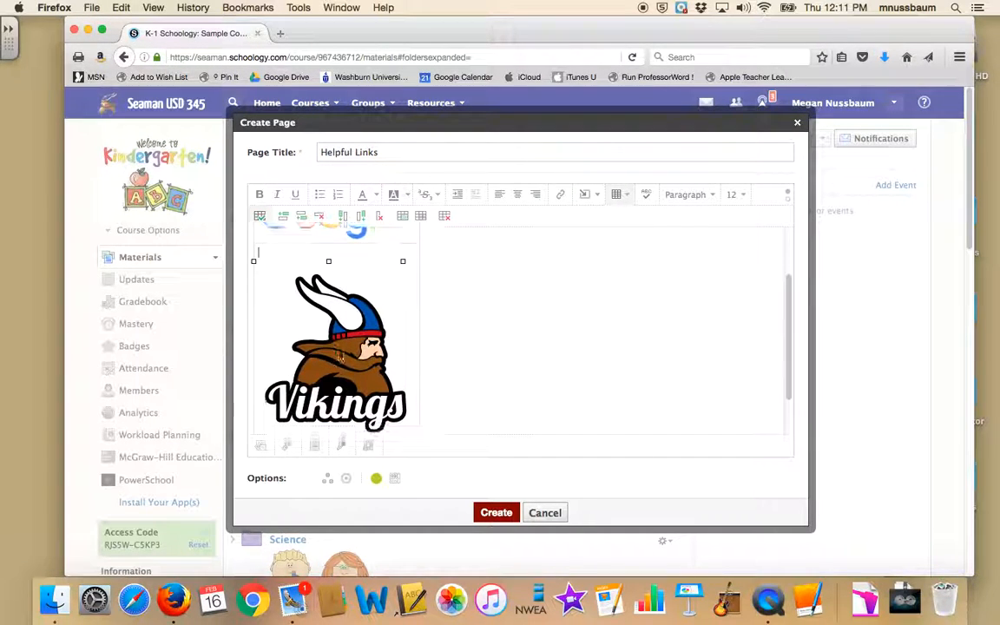
click(339, 352)
drag(416, 431, 344, 334)
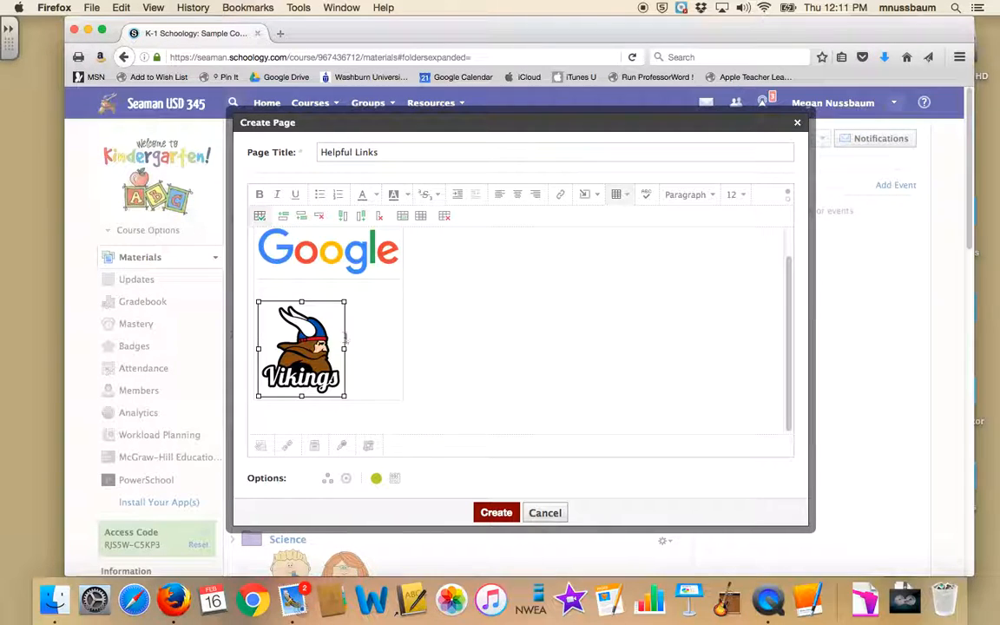
click(313, 286)
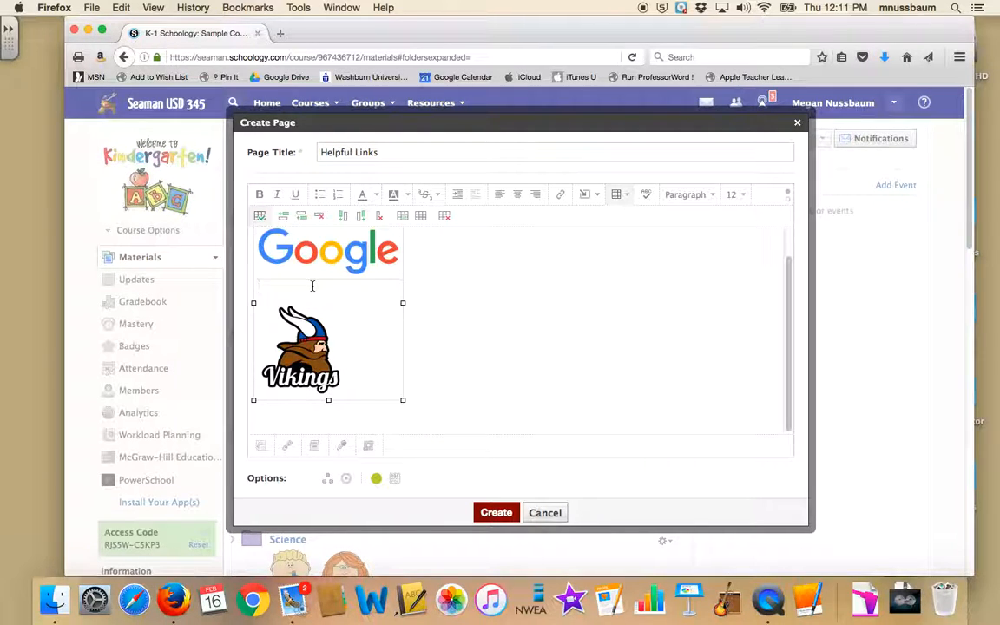
scroll(291, 311, up, 1)
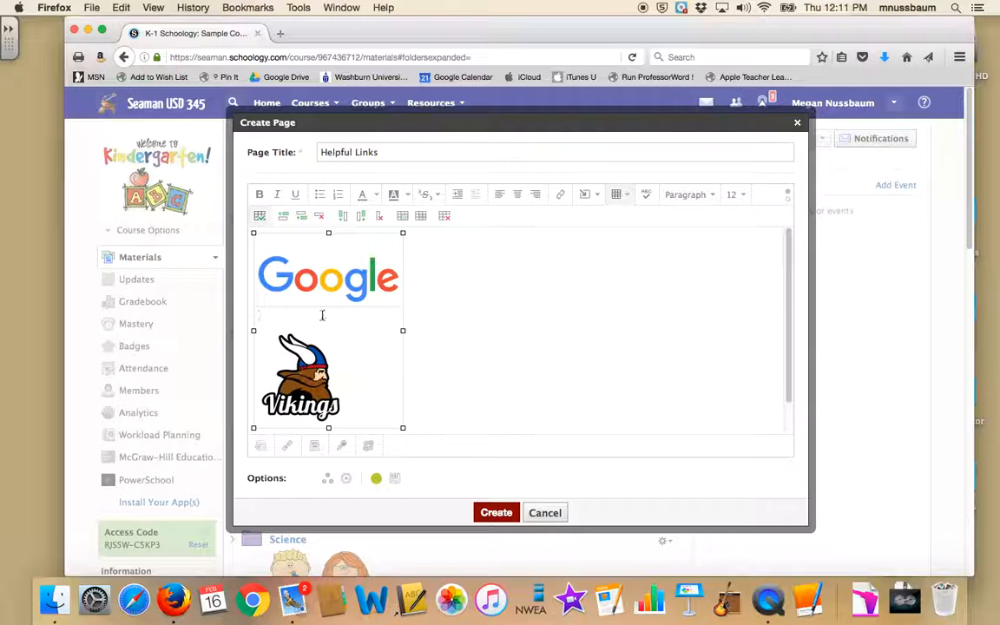
click(331, 287)
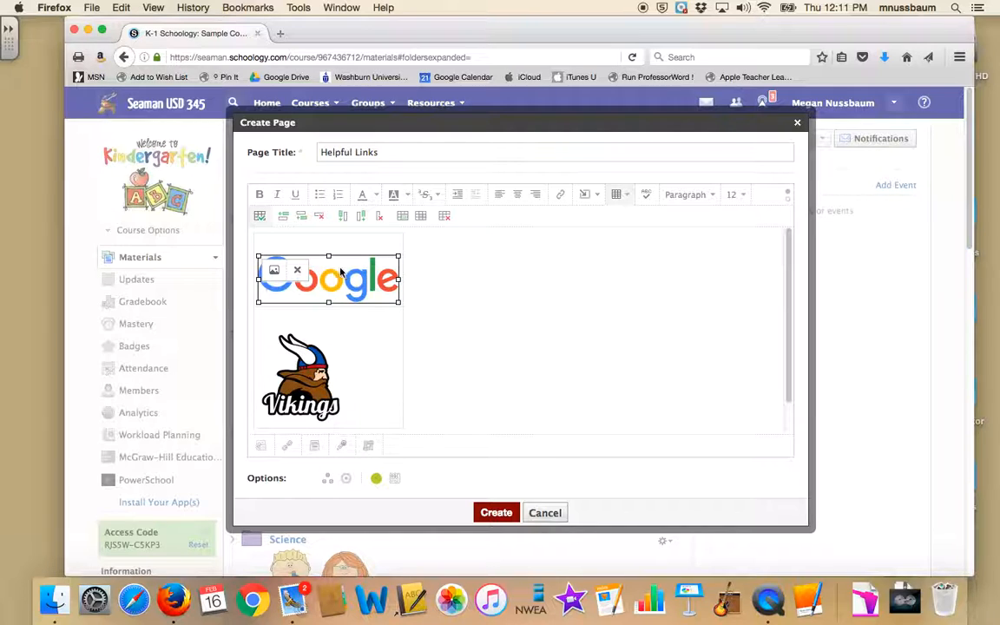
click(561, 200)
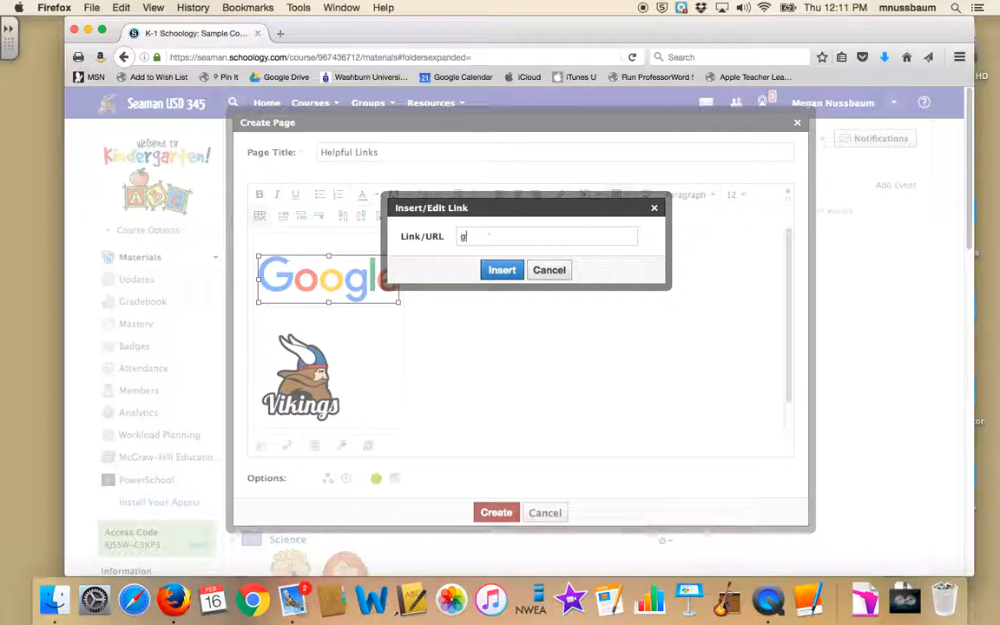
text(goo)
click(504, 251)
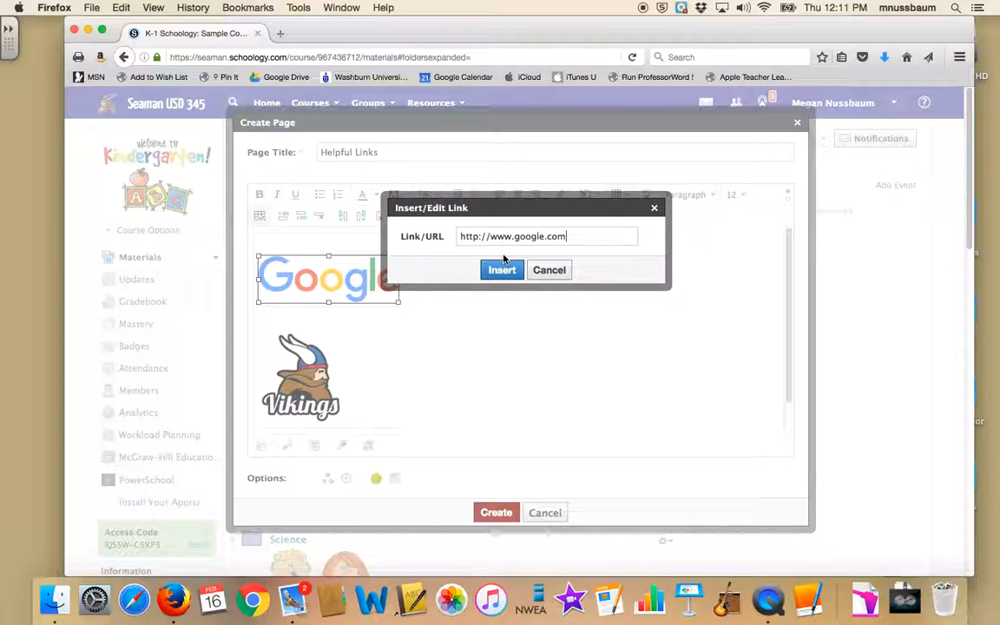
click(502, 271)
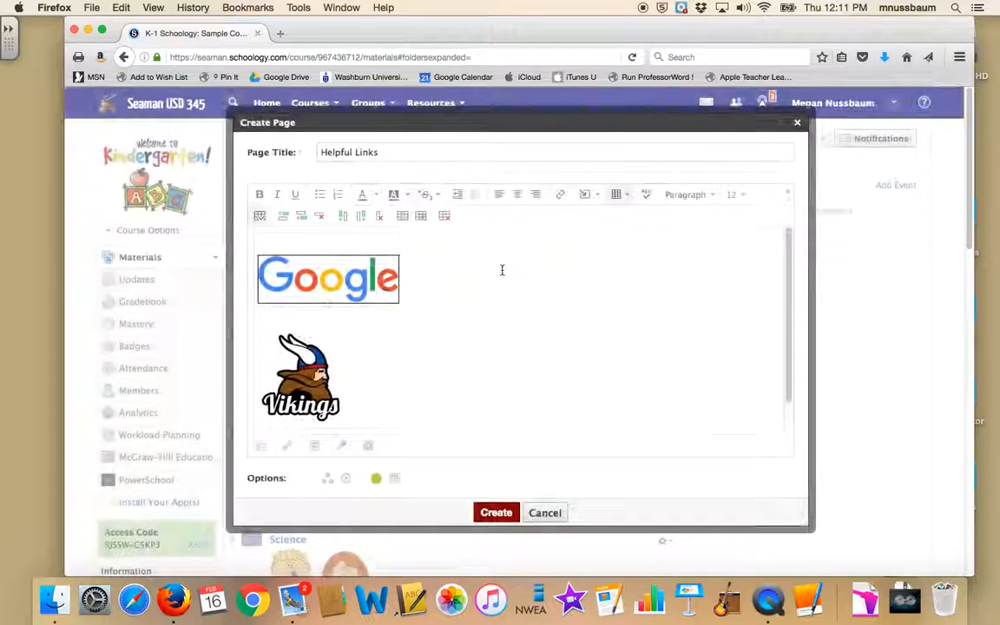
- Link the Vikings image to seamanschools.org
click(314, 374)
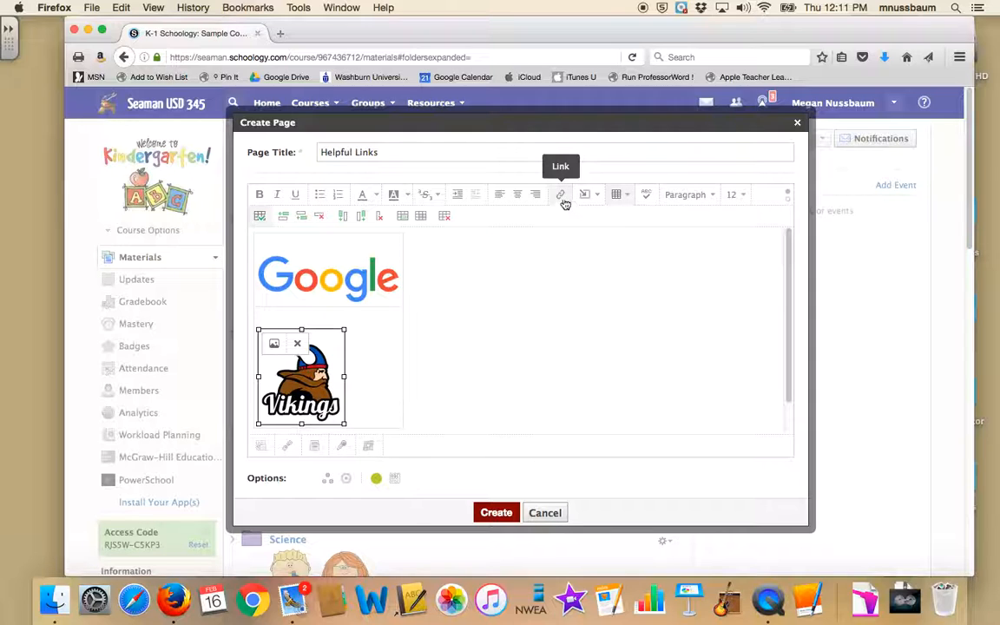
click(561, 194)
text(seamanschools.org)
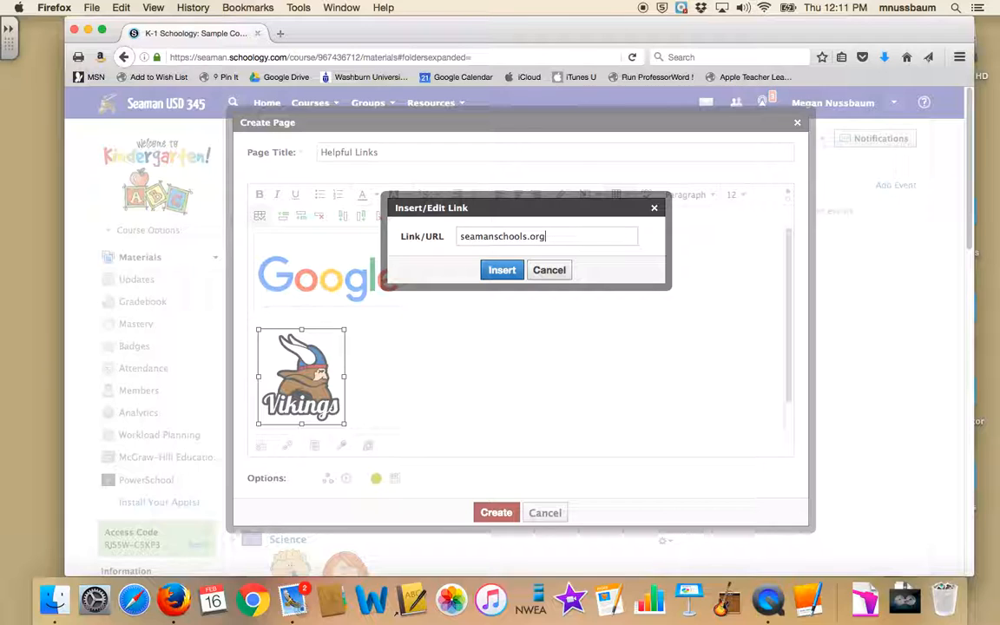
click(501, 270)
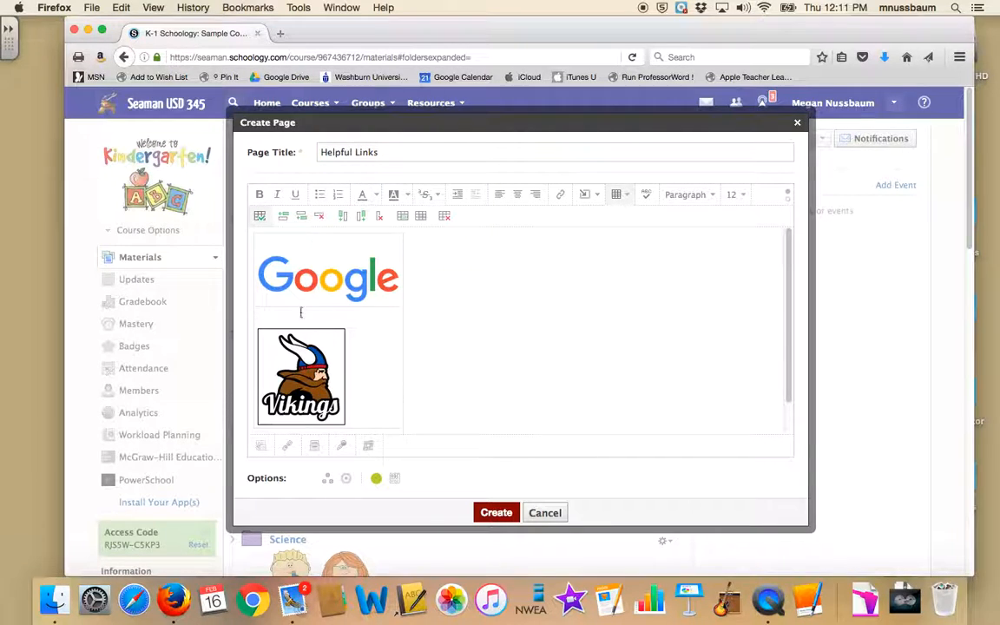
- Center the Vikings image and the Google logo within their table cells
click(284, 239)
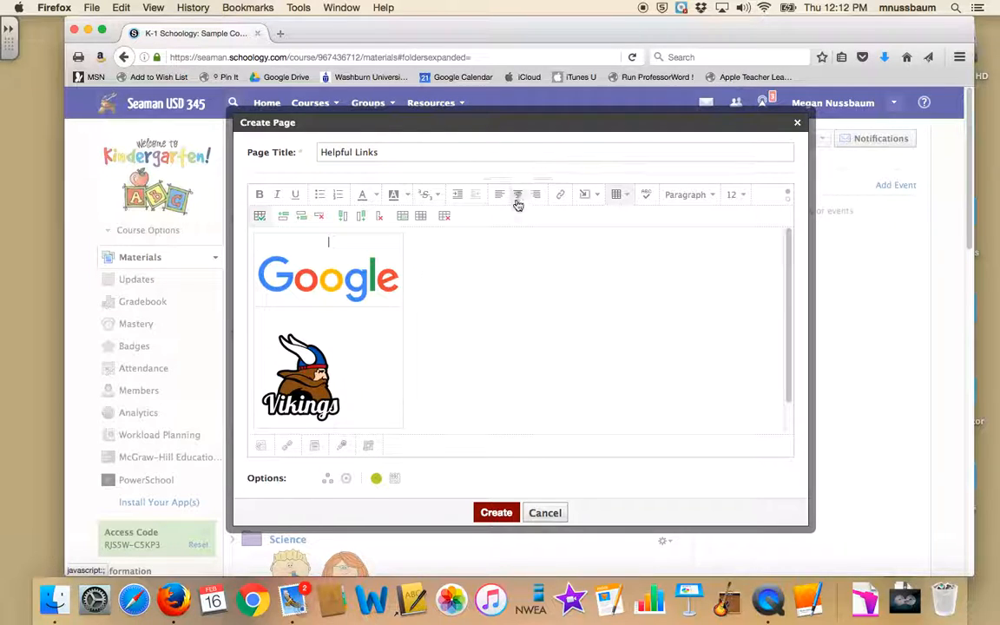
click(302, 363)
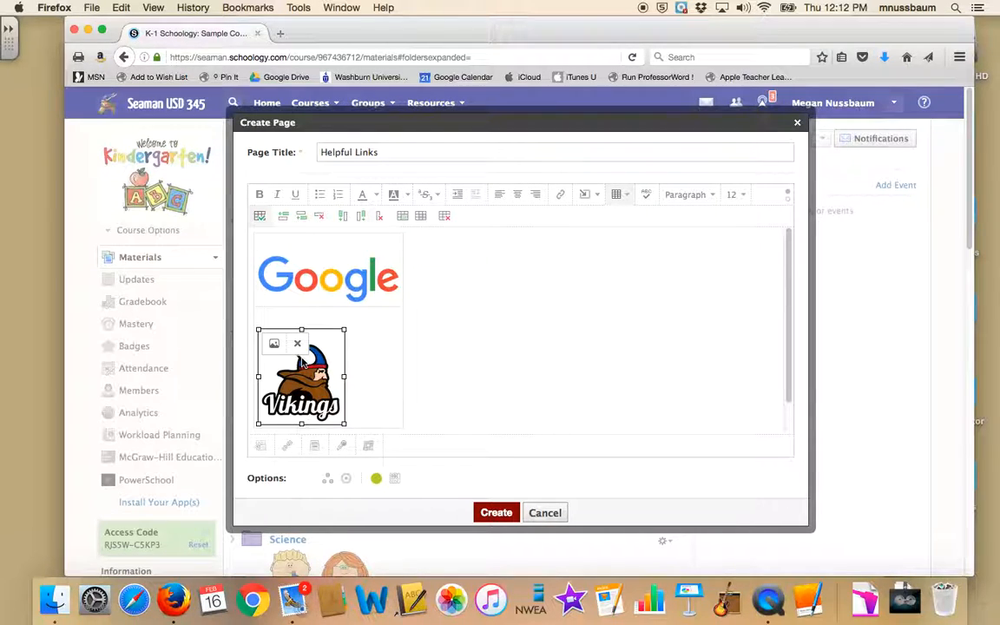
click(520, 196)
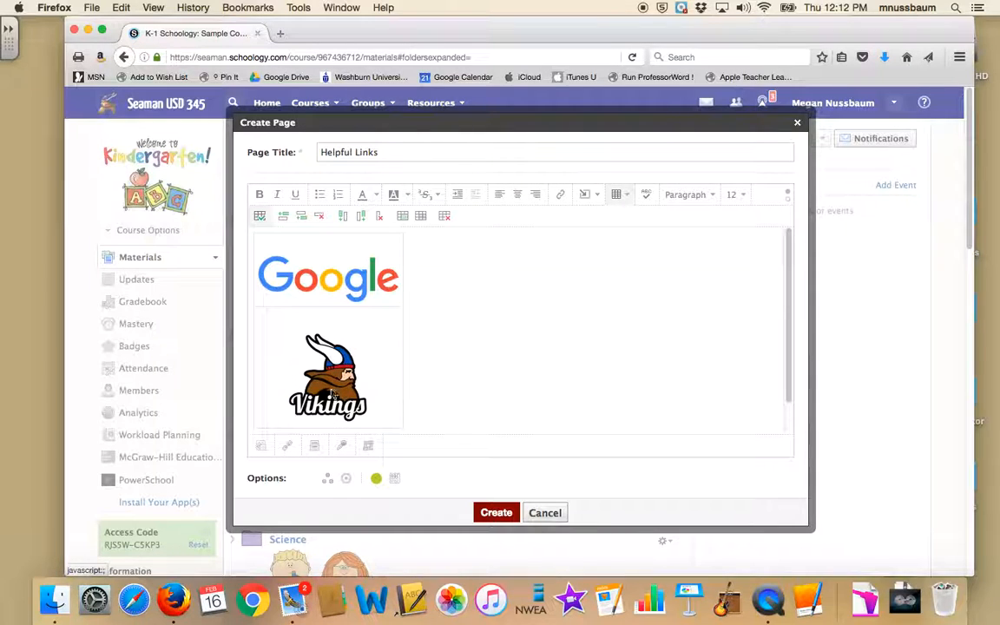
click(356, 269)
click(517, 200)
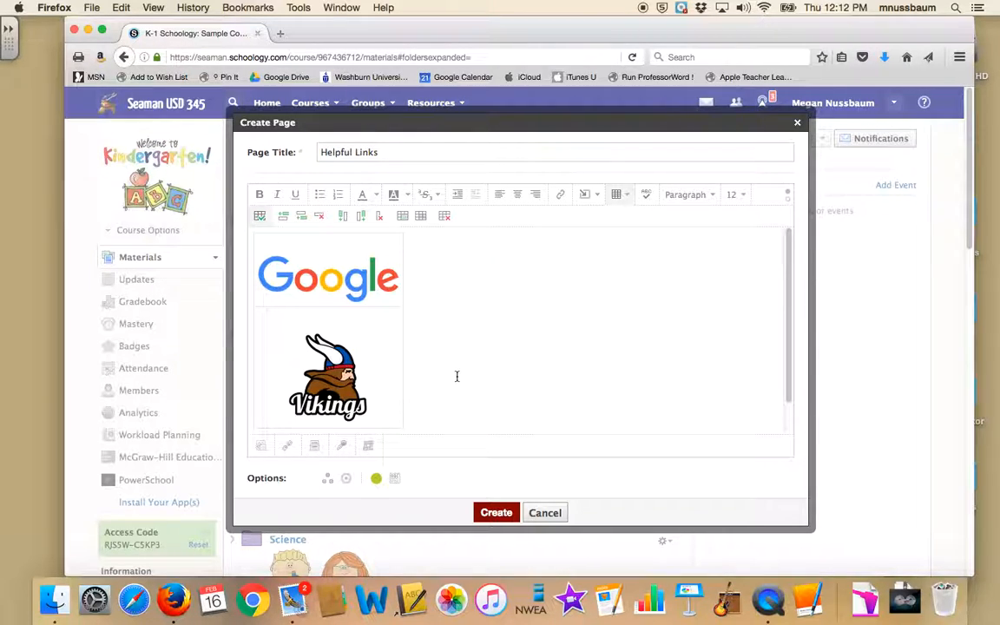
- Set the Helpful Links page to display inline and create it
click(395, 484)
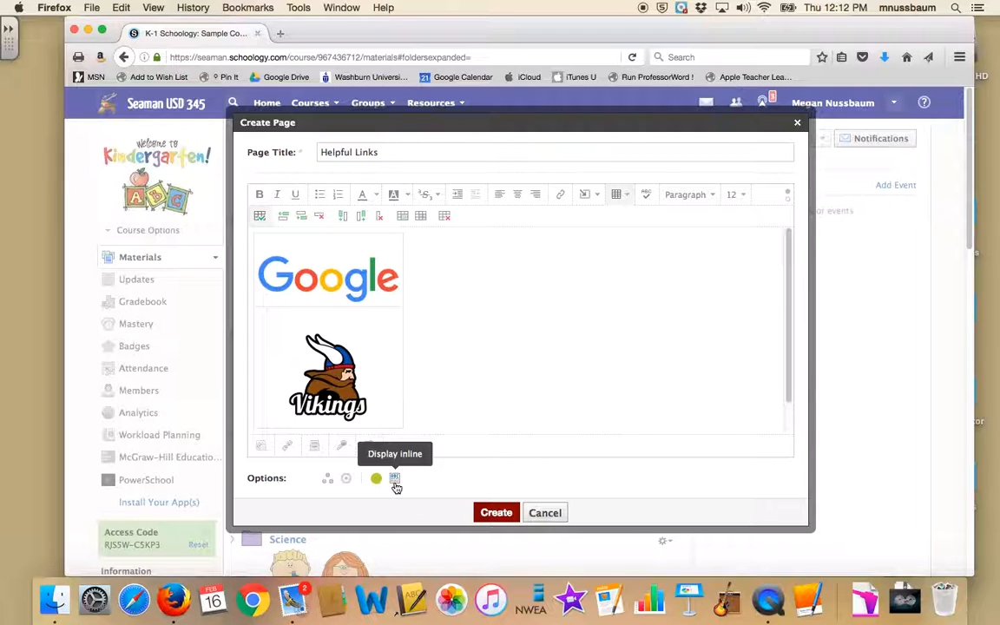
click(496, 512)
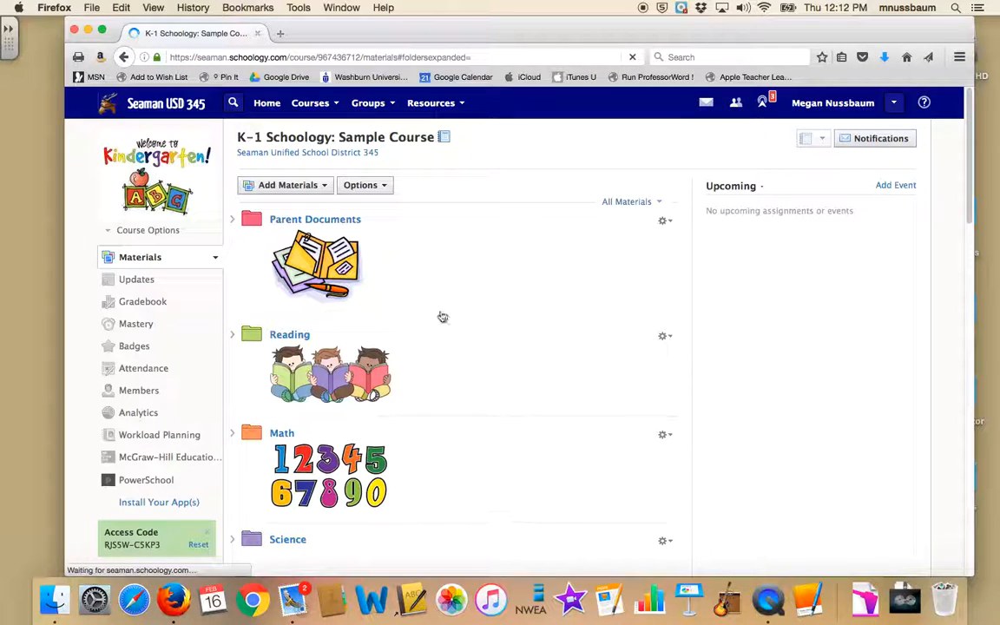
- Test the Google and Vikings image links on the inline Helpful Links page, closing each opened site
scroll(441, 308, down, 5)
scroll(441, 308, down, 10)
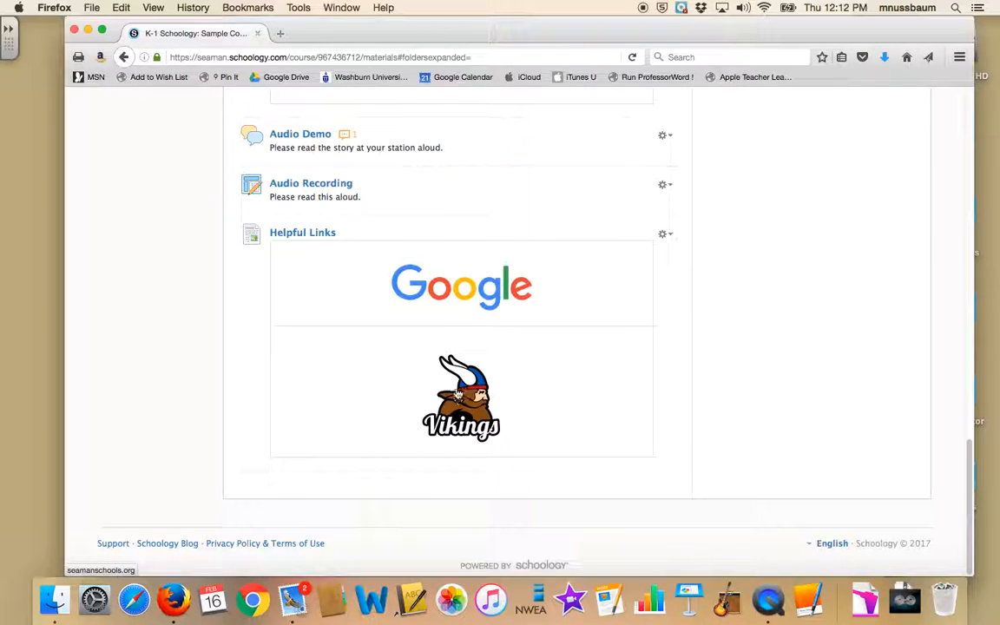
click(465, 292)
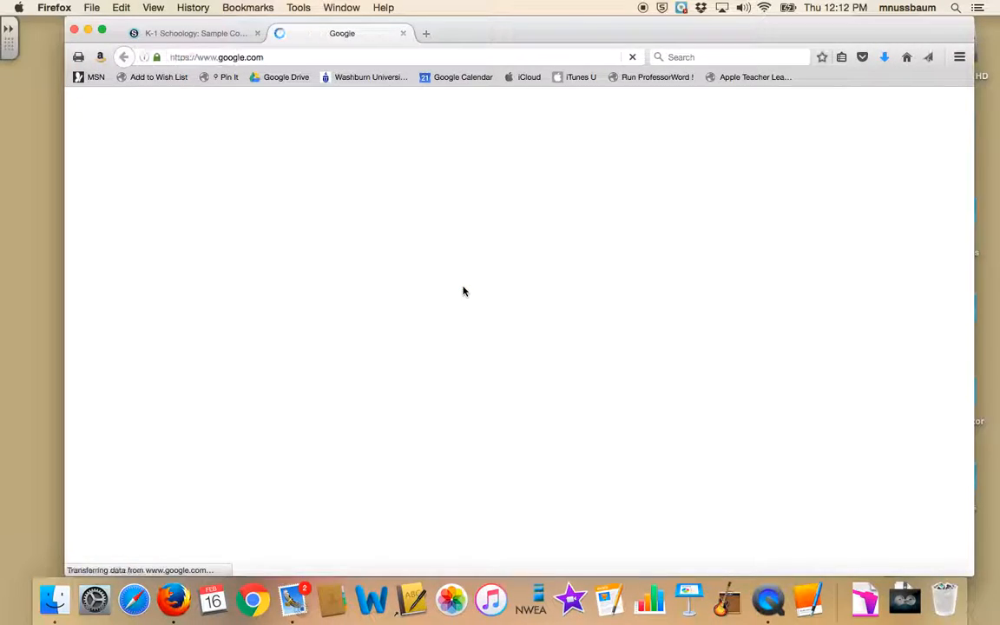
click(402, 34)
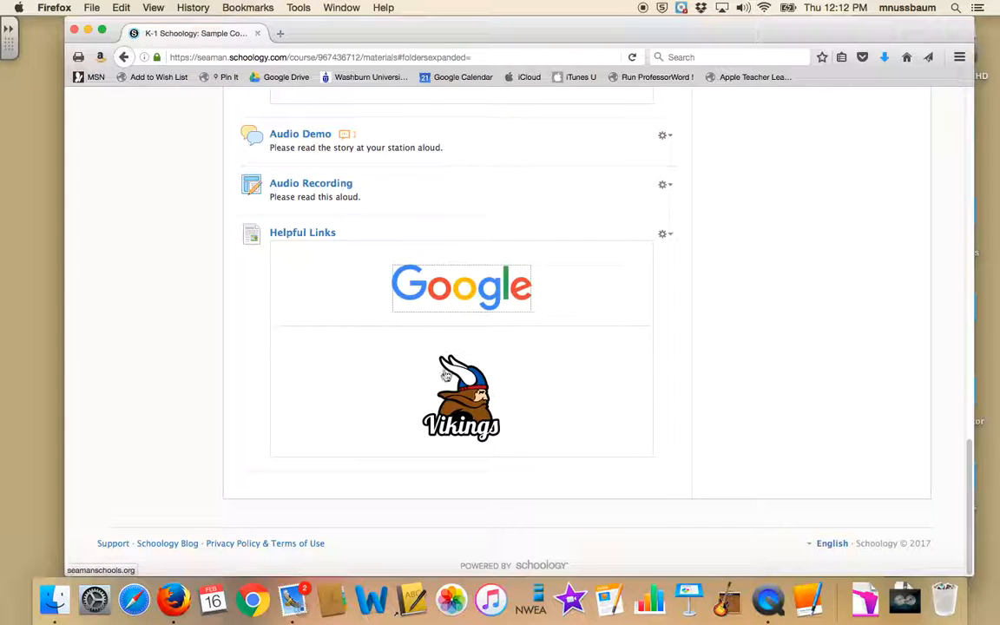
click(459, 391)
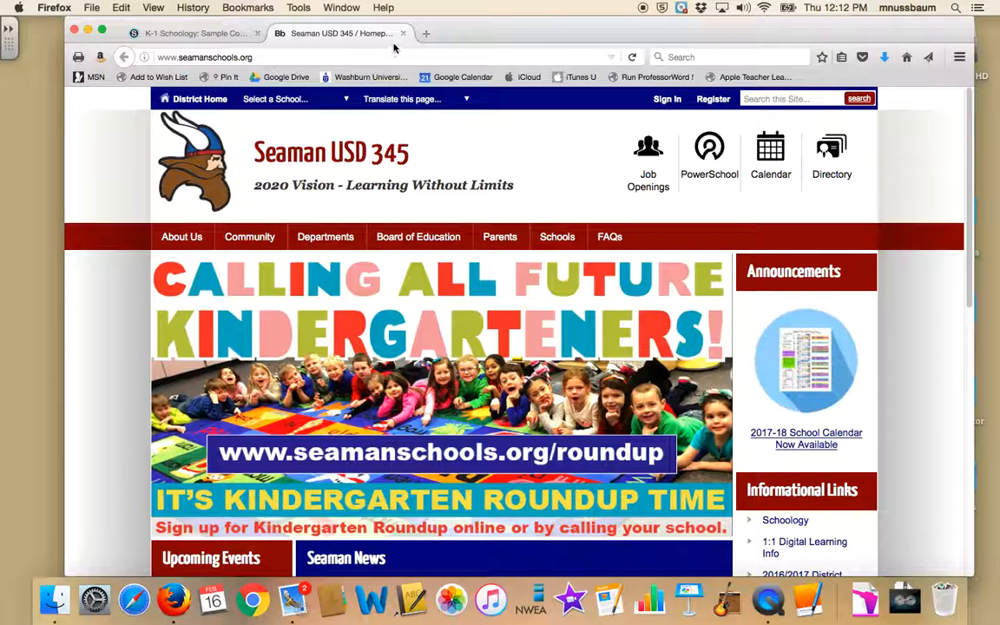
click(402, 33)
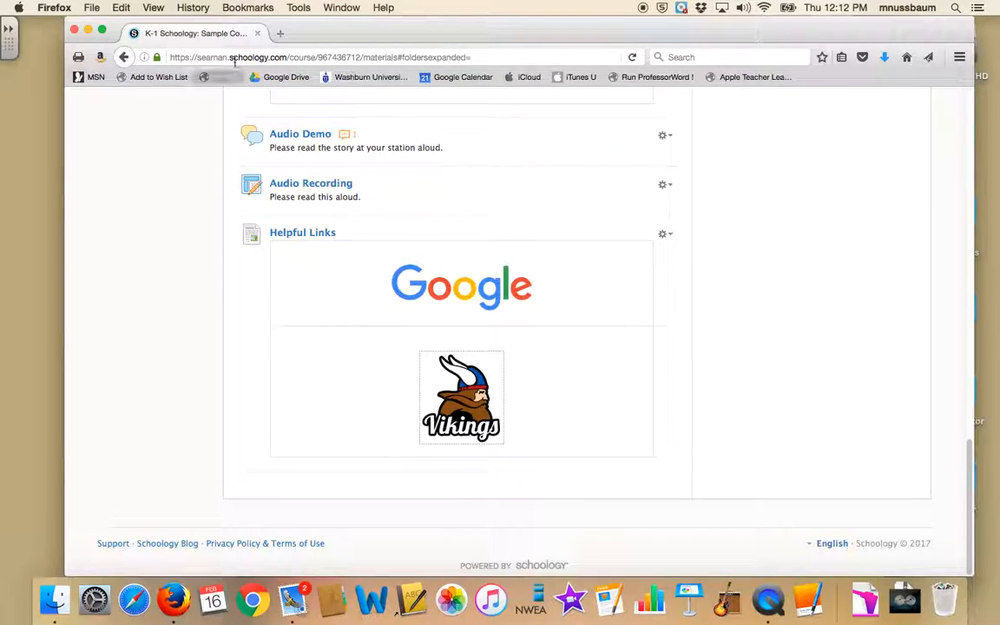